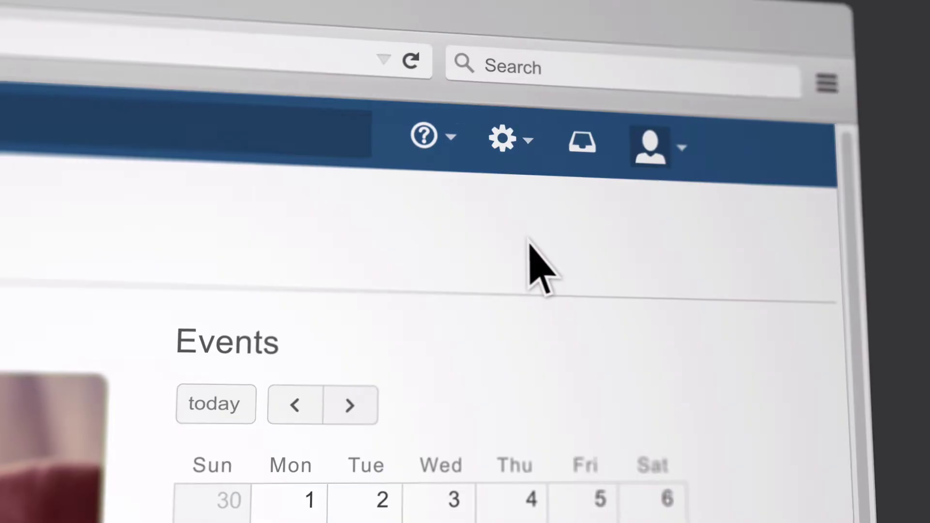
Step: From your own profile page, make the cropped face section of Profile.jpg your profile picture
{"action": "left_click", "coordinate": [651, 145]}
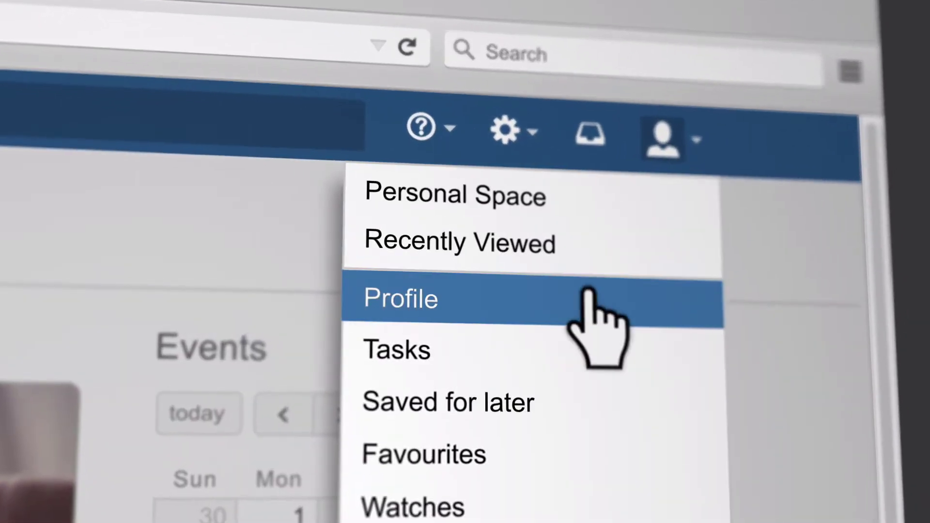
{"action": "left_click", "coordinate": [588, 292]}
{"action": "left_click", "coordinate": [211, 259]}
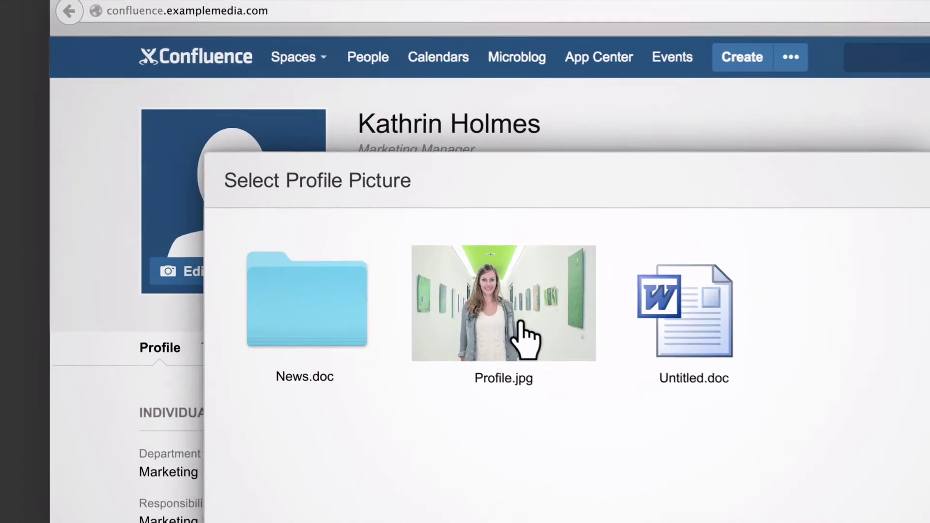
{"action": "double_click", "coordinate": [526, 339]}
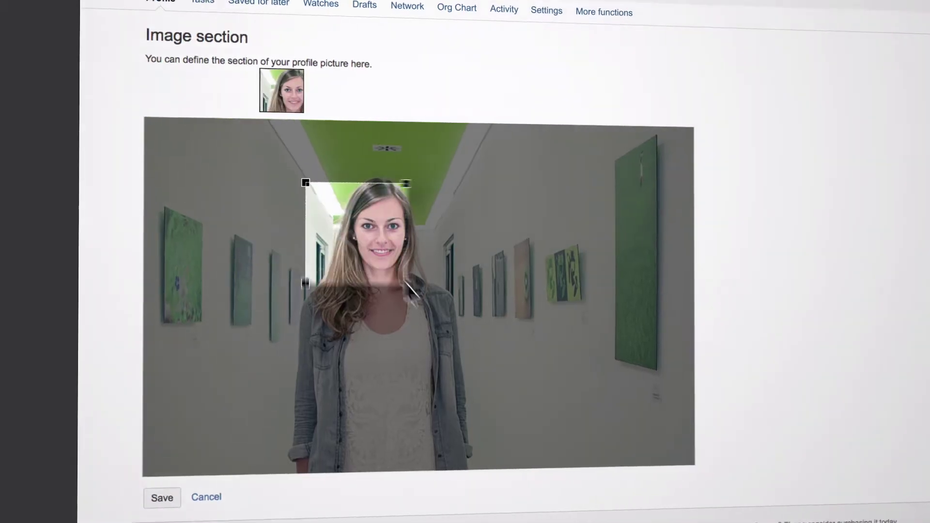
{"action": "left_click", "coordinate": [182, 492]}
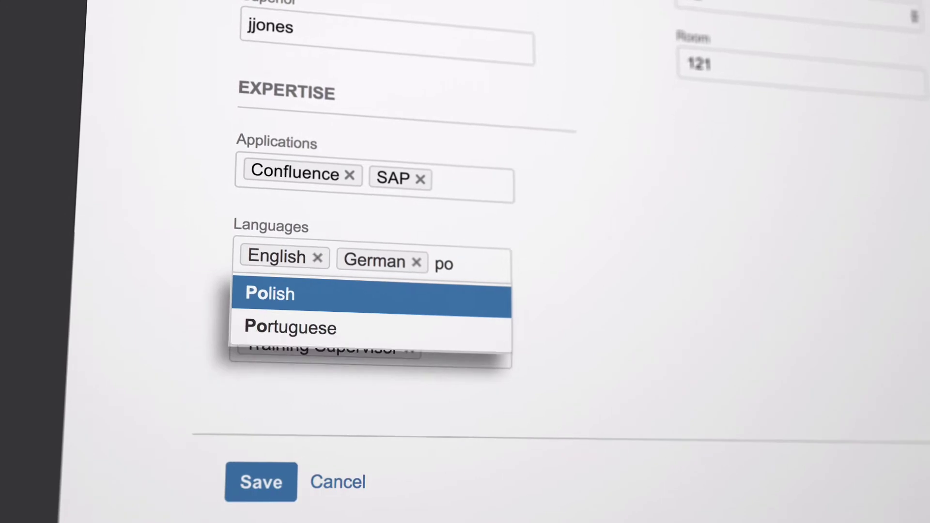
Step: Save the edited profile details
{"action": "left_click", "coordinate": [260, 481]}
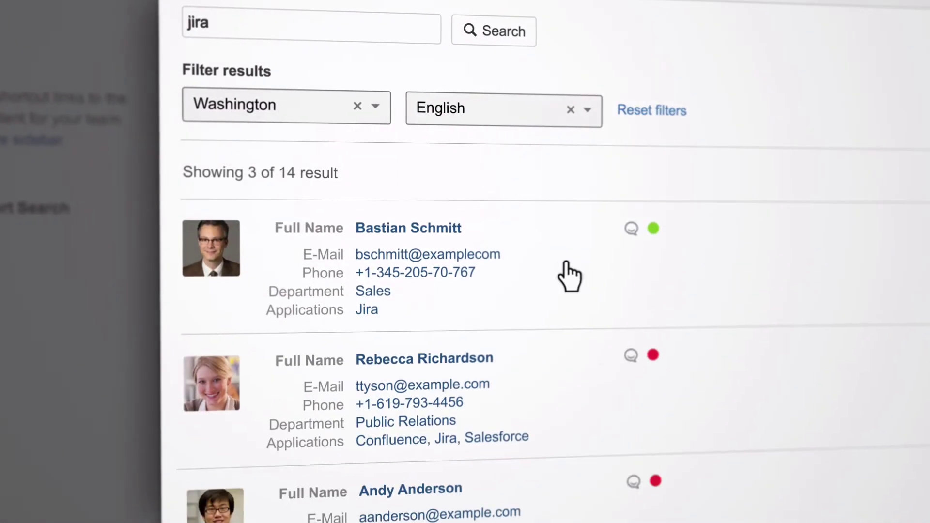
Step: Open the profile of the top matching Jira expert in the search results
{"action": "left_click", "coordinate": [437, 241]}
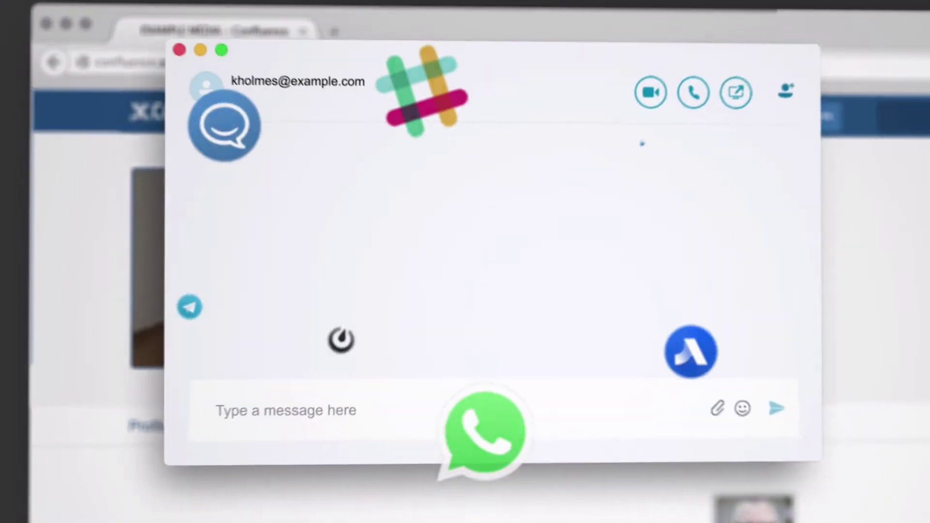
{"action": "type", "text": "Hi Bastian, I have a question"}
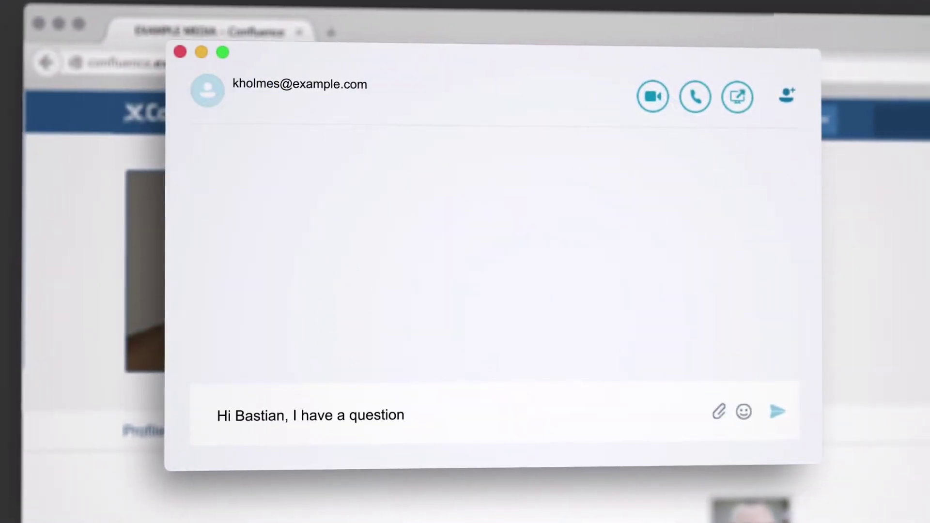